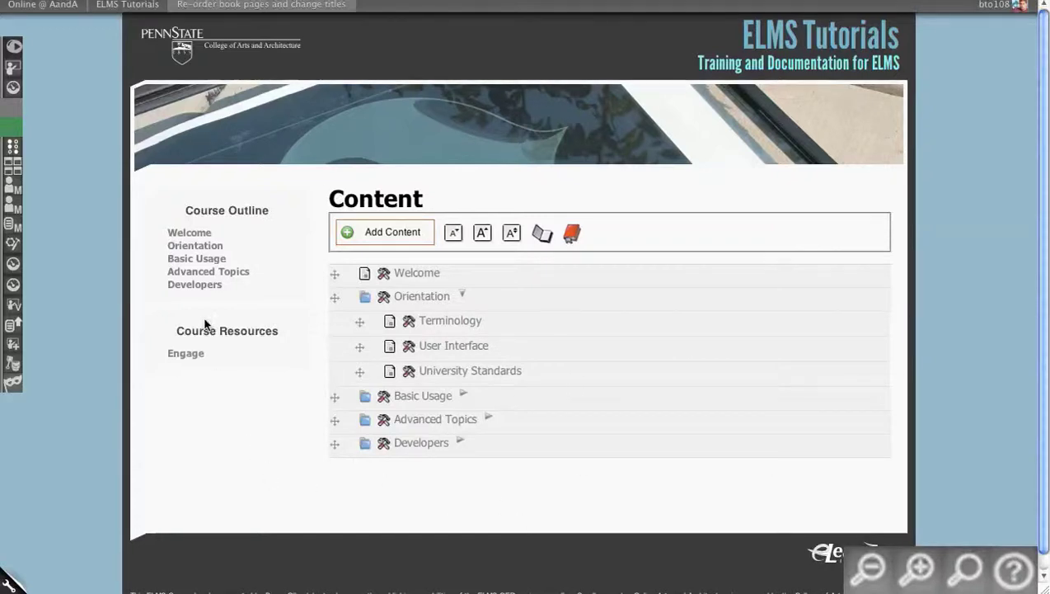
# Add a referenced page titled 'Sample Reference Content' as the first child of Orientation
pyautogui.click(373, 234)
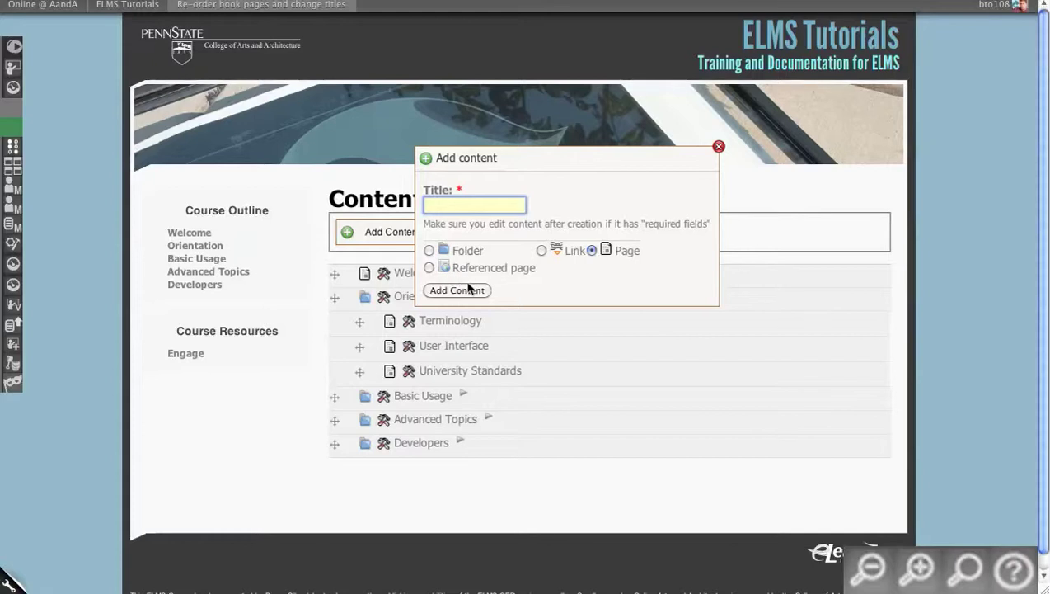
pyautogui.click(718, 146)
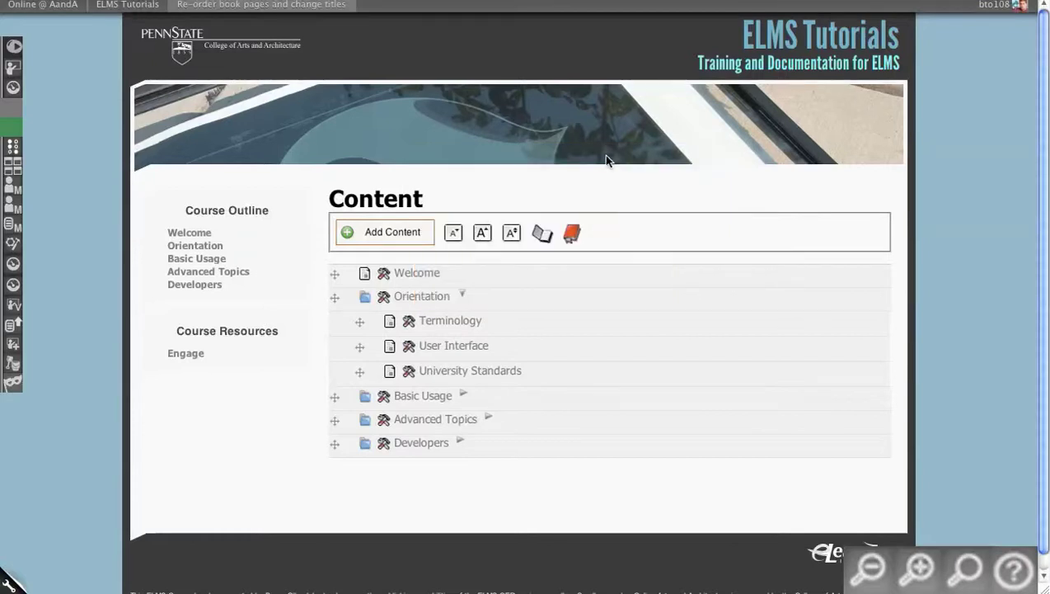
pyautogui.click(385, 300)
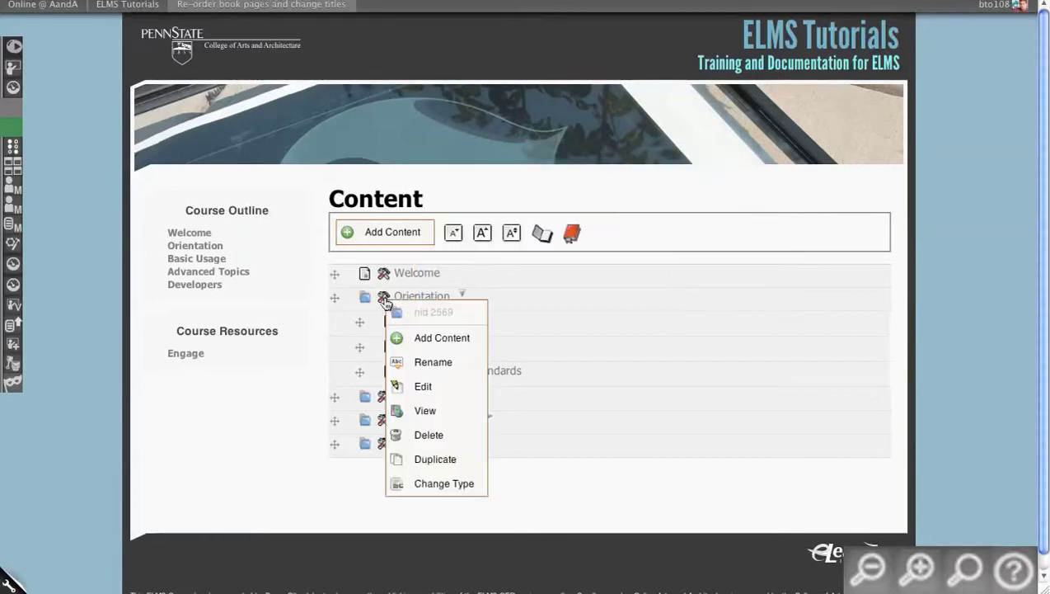
pyautogui.click(418, 339)
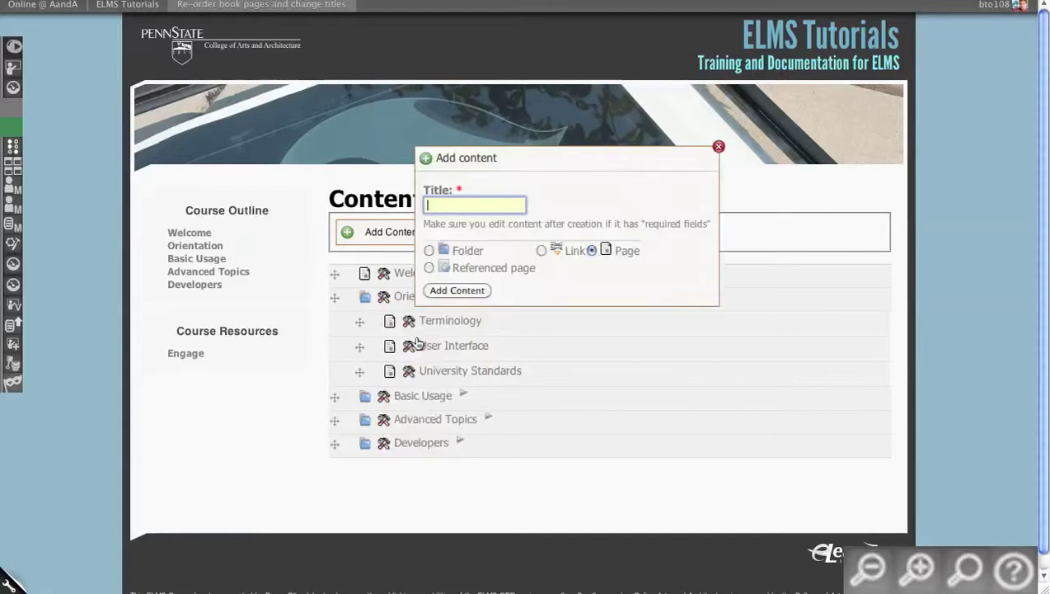
pyautogui.click(429, 268)
pyautogui.click(457, 206)
pyautogui.write('Sample Reference')
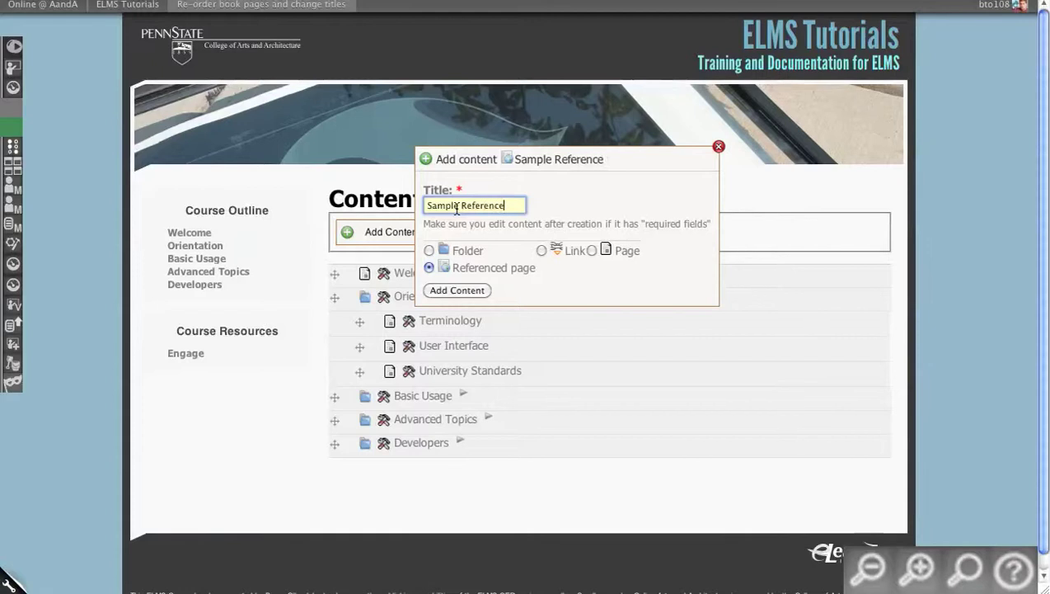
pyautogui.write(' Page')
pyautogui.click(443, 294)
pyautogui.moveTo(505, 207); pyautogui.dragTo(520, 237)
pyautogui.write('Content')
pyautogui.press('Return')
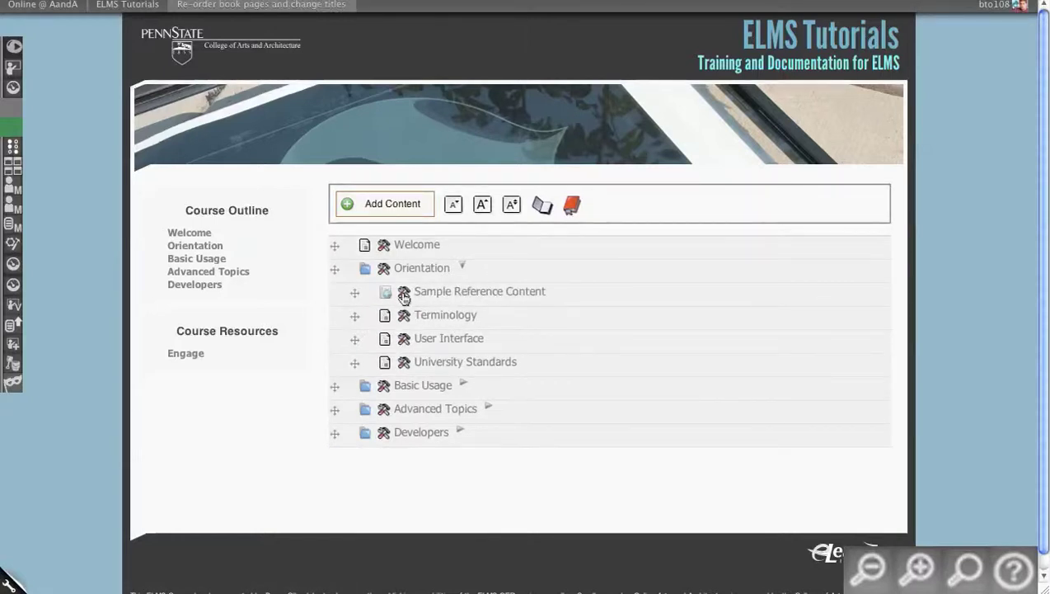
# Open Sample Reference Content's edit form and focus the Reference field to show ELI Resource Bank suggestions
pyautogui.click(404, 295)
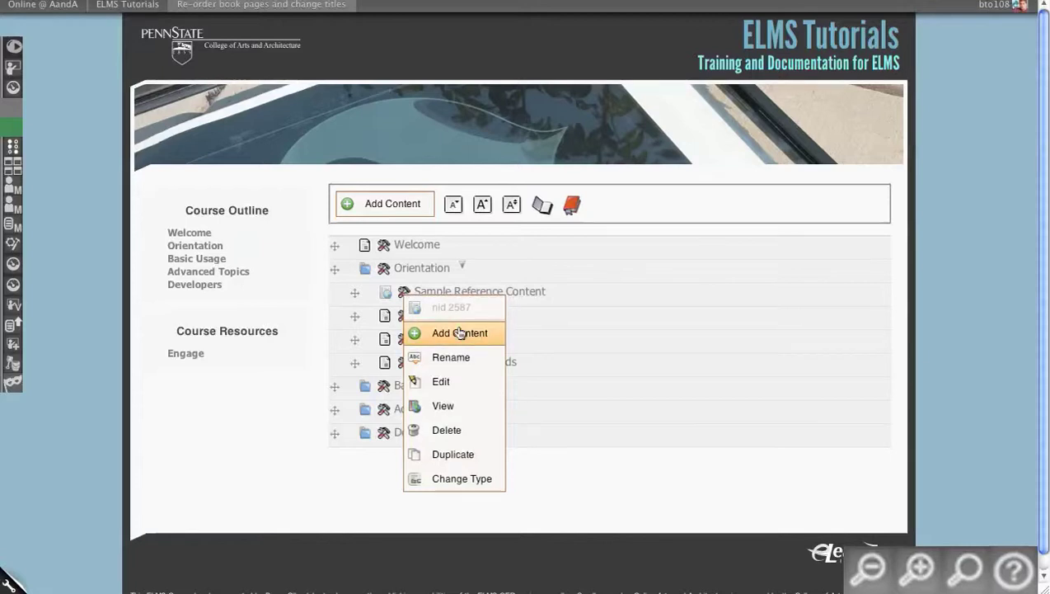
pyautogui.click(436, 389)
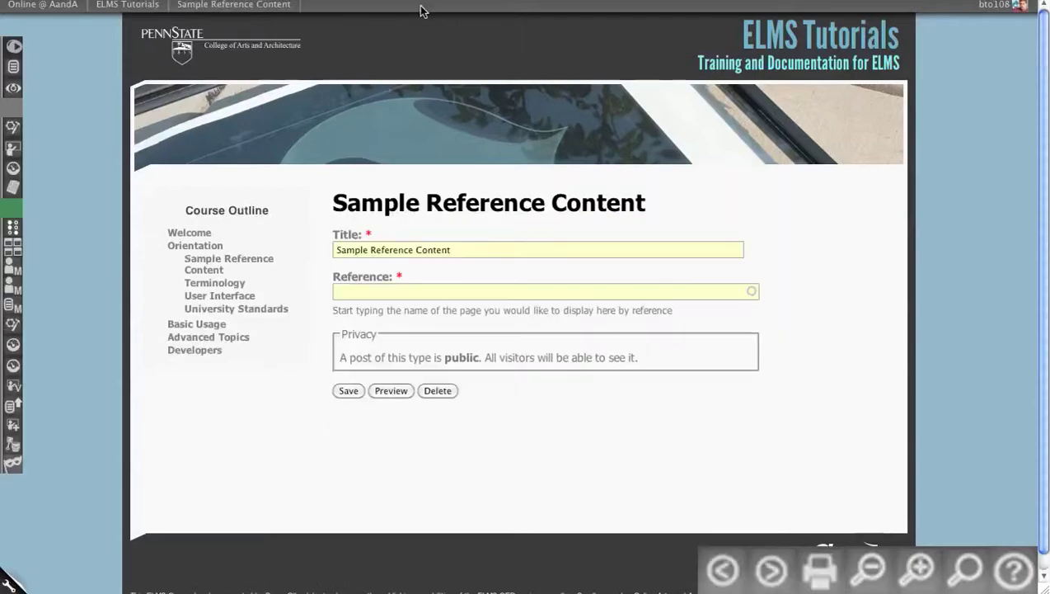
pyautogui.click(386, 295)
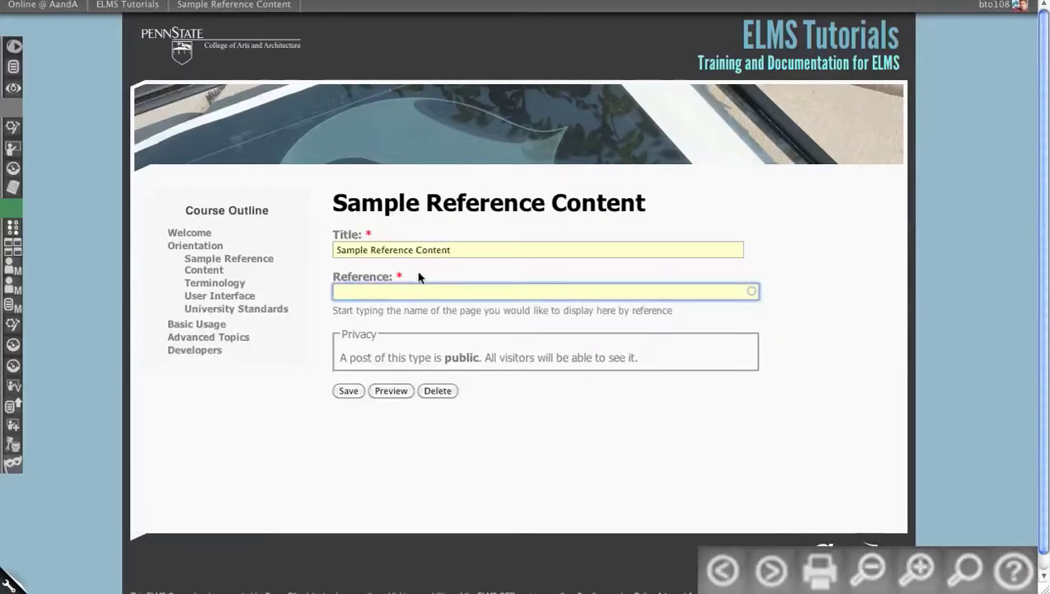
pyautogui.tripleClick(351, 249)
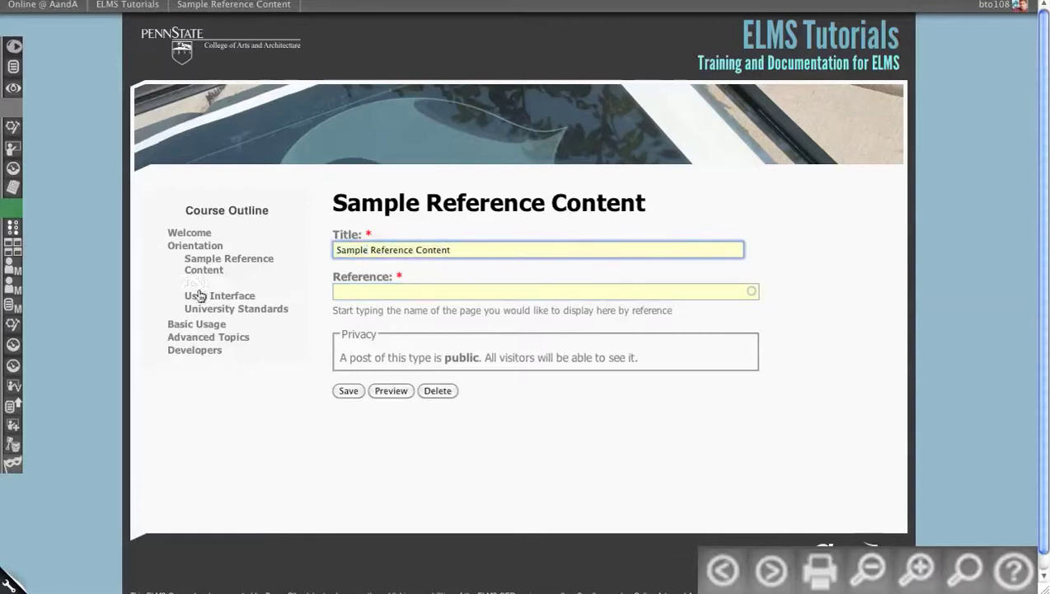
pyautogui.click(393, 289)
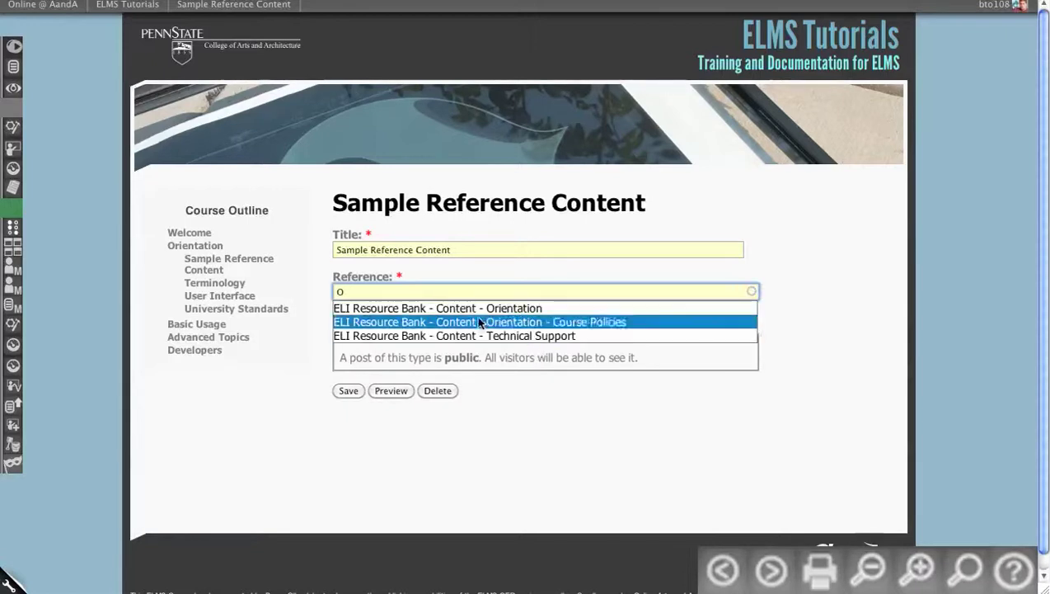
# Search the Reference field with 'Tech', 'Orient', then 'O' to list Orientation, Course Policies and Technical Support
pyautogui.click(357, 285)
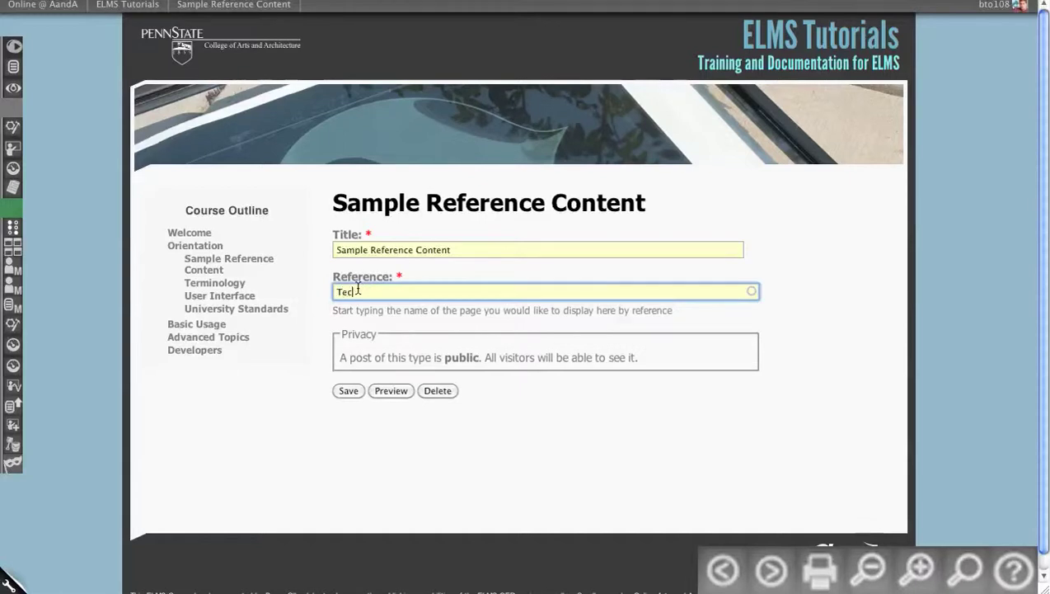
pyautogui.write('Tech')
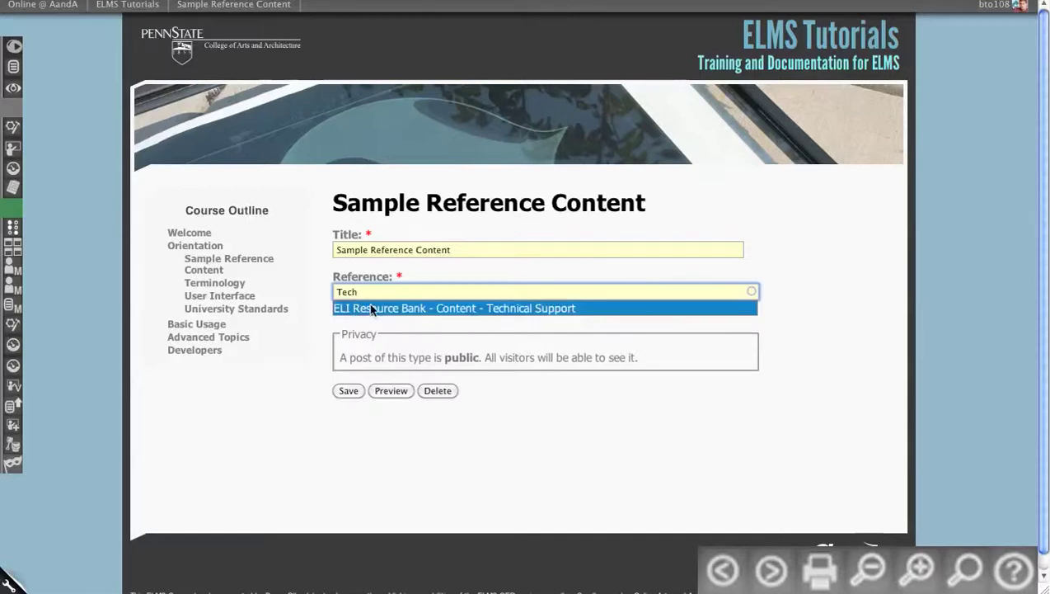
pyautogui.doubleClick(422, 293)
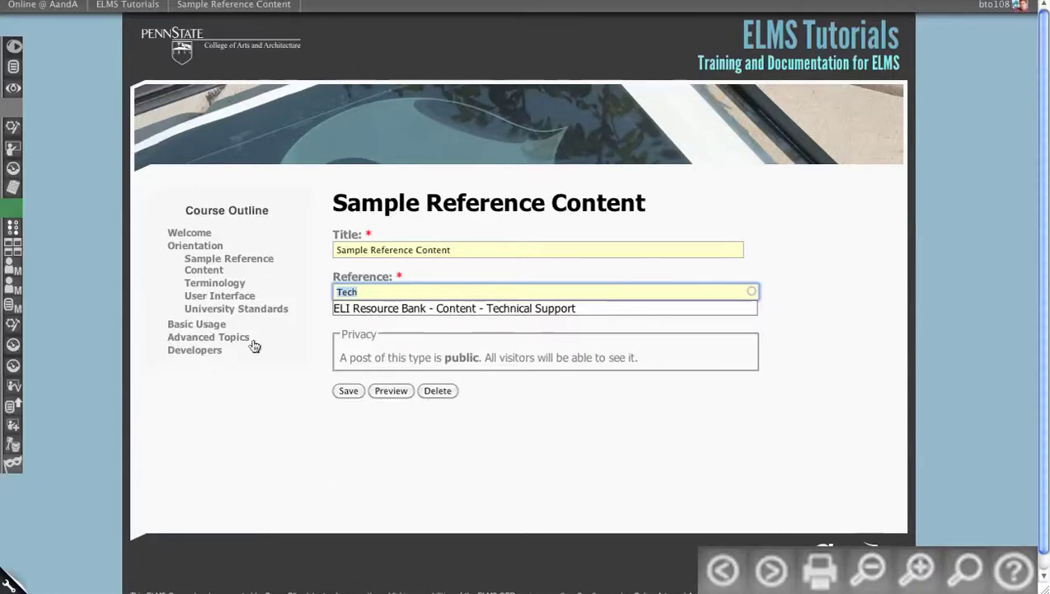
pyautogui.click(367, 291)
pyautogui.doubleClick(352, 292)
pyautogui.write('Orient')
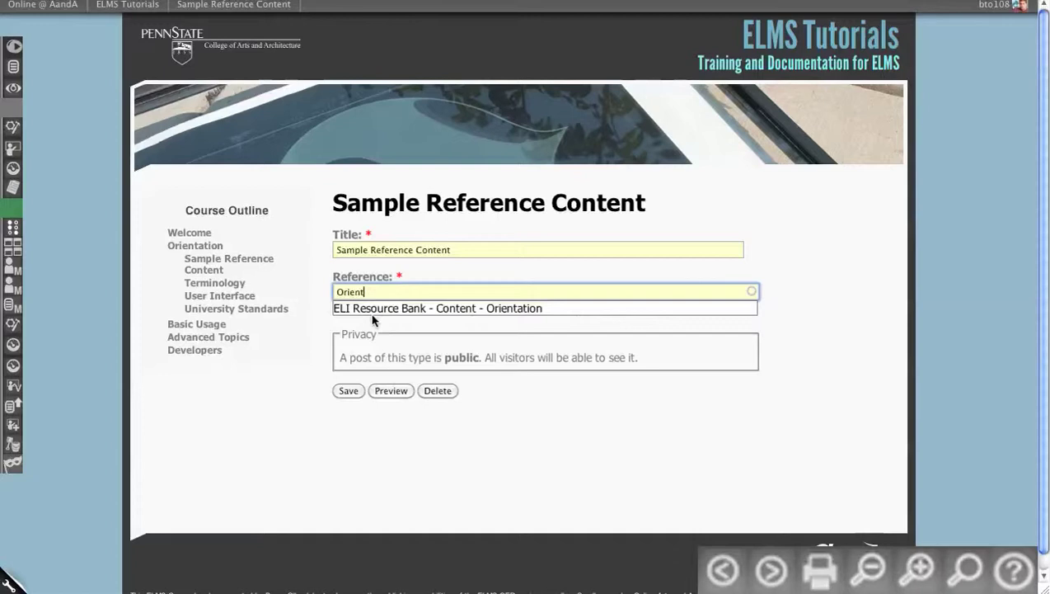
pyautogui.doubleClick(374, 291)
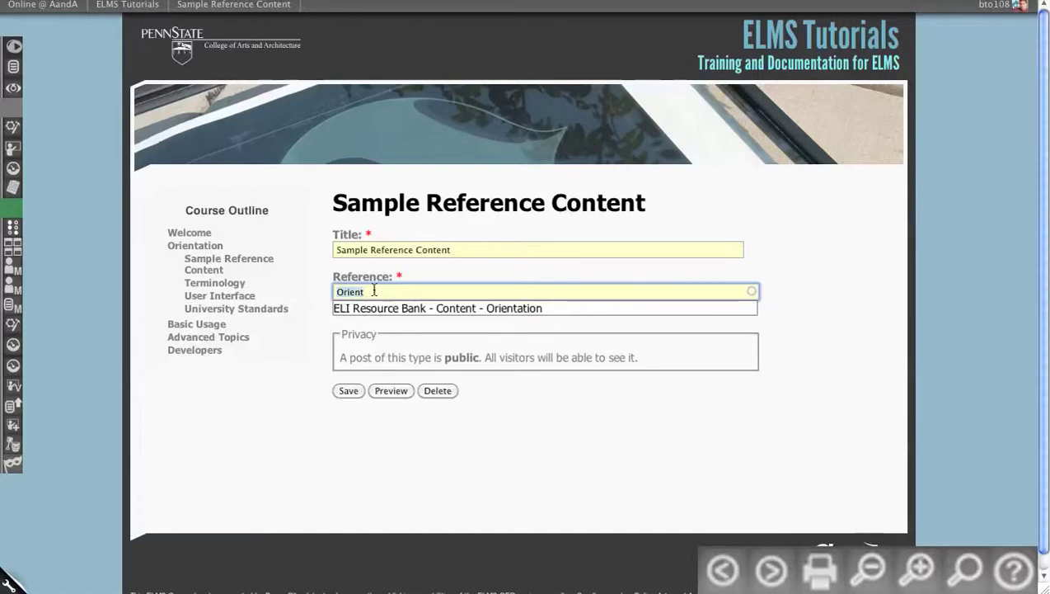
pyautogui.write('O')
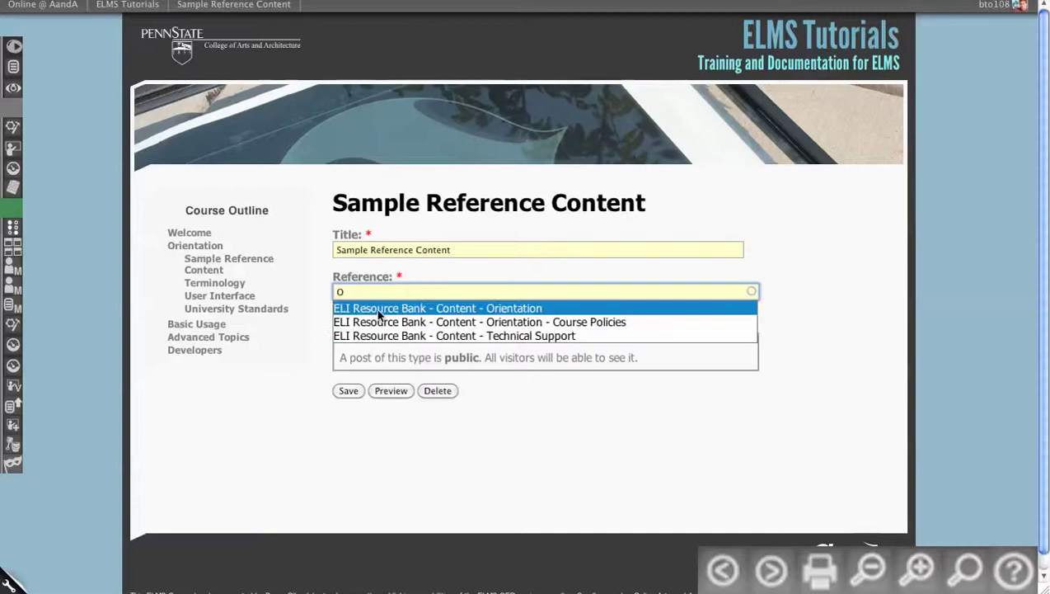
# Reference the Technical Support page, retitle it 'Sample Tech Support', and save
pyautogui.click(369, 338)
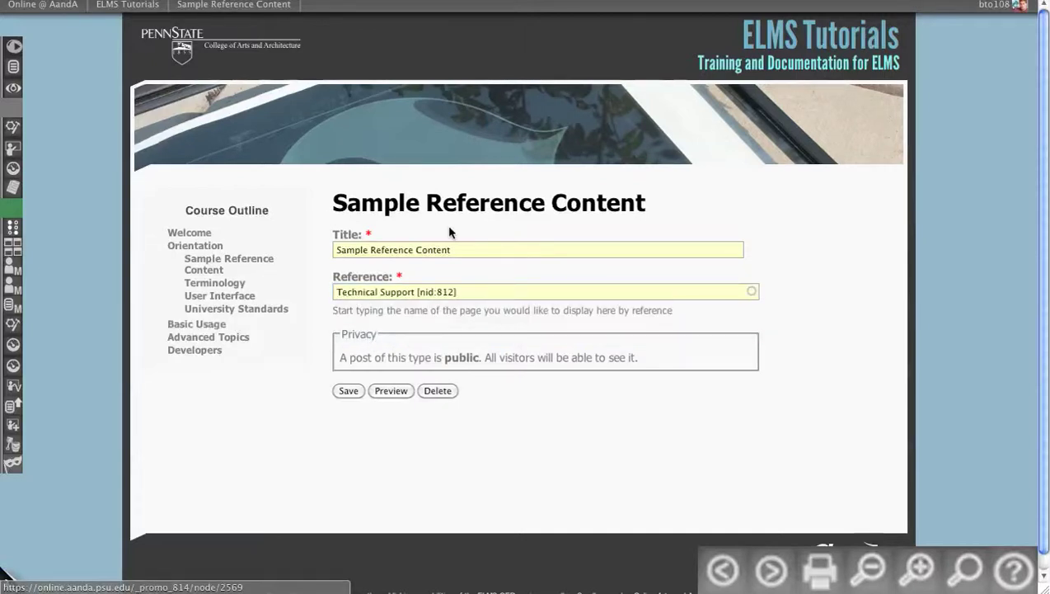
pyautogui.tripleClick(480, 254)
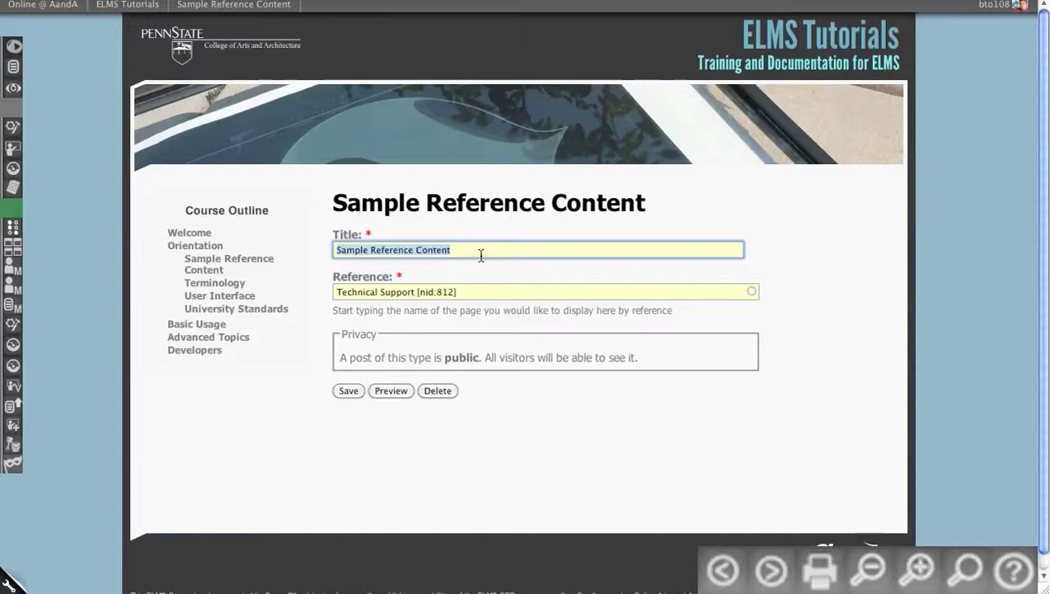
pyautogui.write('Sample Tech Support')
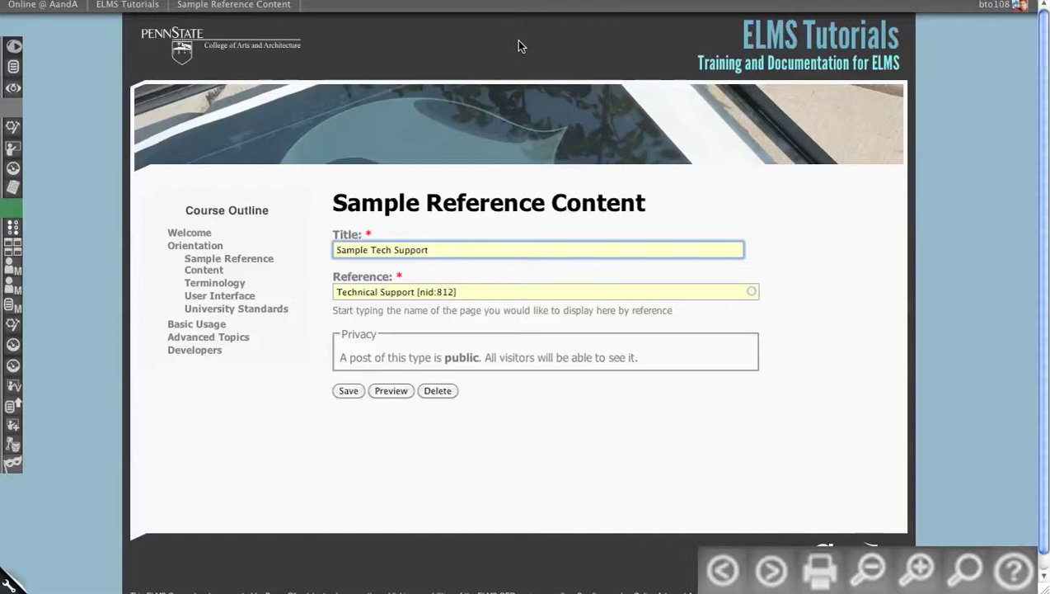
pyautogui.click(345, 421)
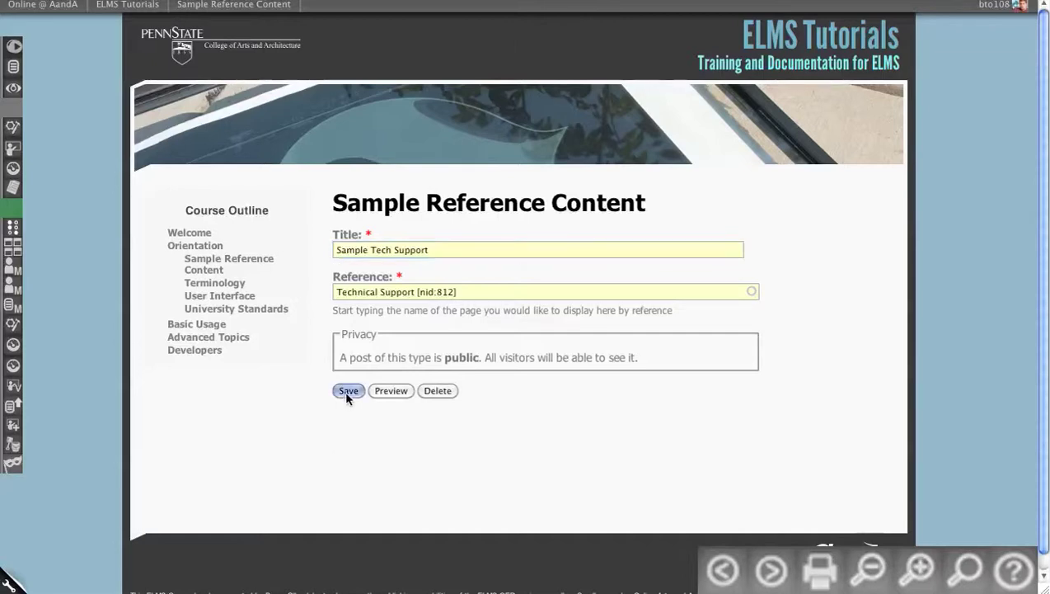
pyautogui.click(347, 394)
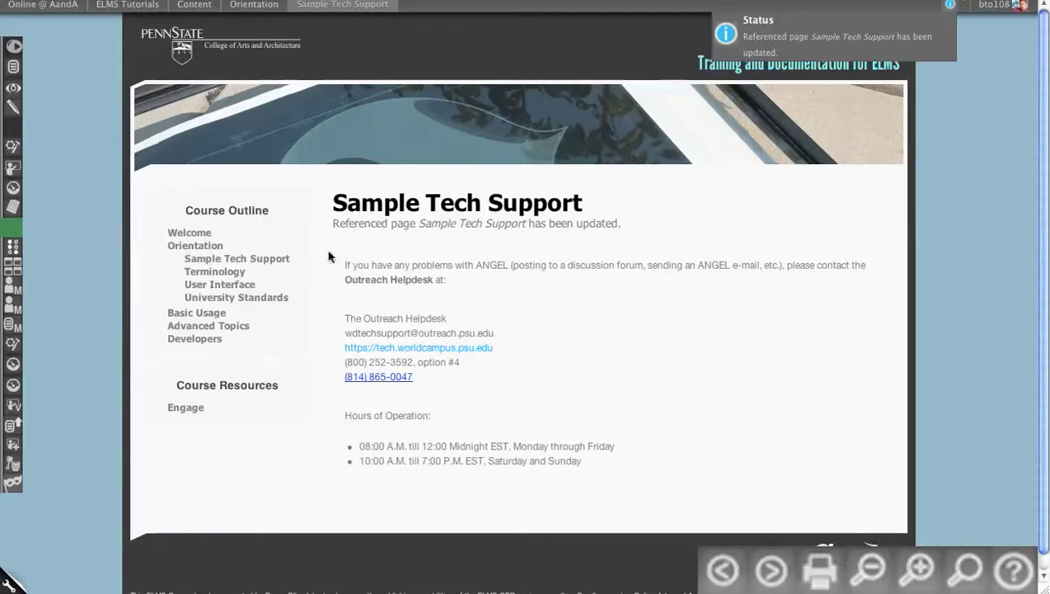
# Review the page heading and the pulled-in Technical Support helpdesk content
pyautogui.moveTo(331, 198)
pyautogui.mouseDown()
pyautogui.moveTo(620, 214)
pyautogui.moveTo(316, 200)
pyautogui.mouseUp()
pyautogui.click(413, 208)
pyautogui.moveTo(572, 461); pyautogui.dragTo(386, 262)
pyautogui.click(386, 262)
# View the Terminology, User Interface and University Standards pages, then open Sample Tech Support for editing
pyautogui.click(206, 272)
pyautogui.click(219, 285)
pyautogui.click(216, 300)
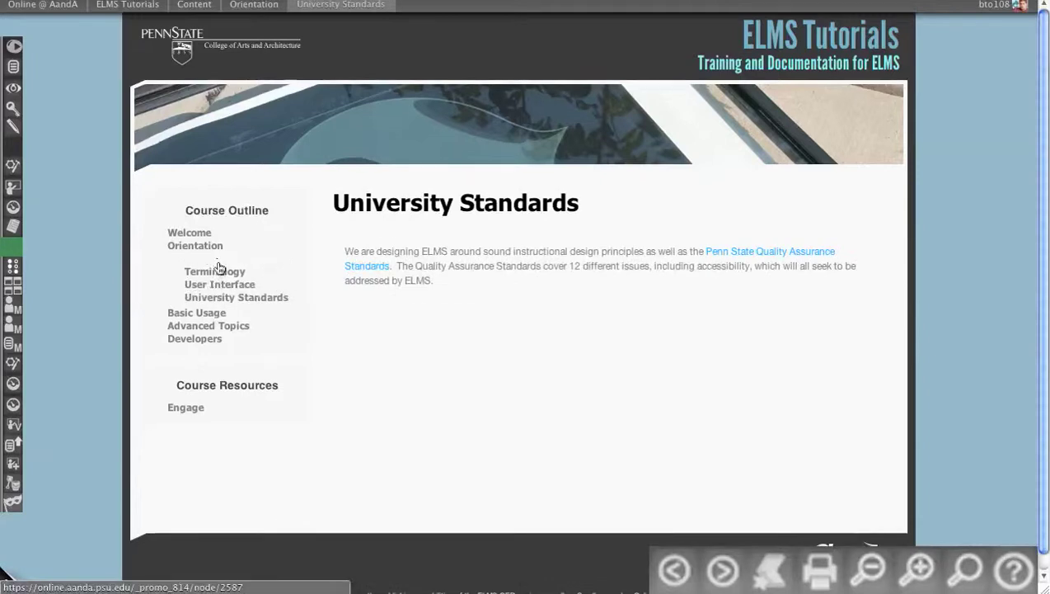
pyautogui.click(217, 261)
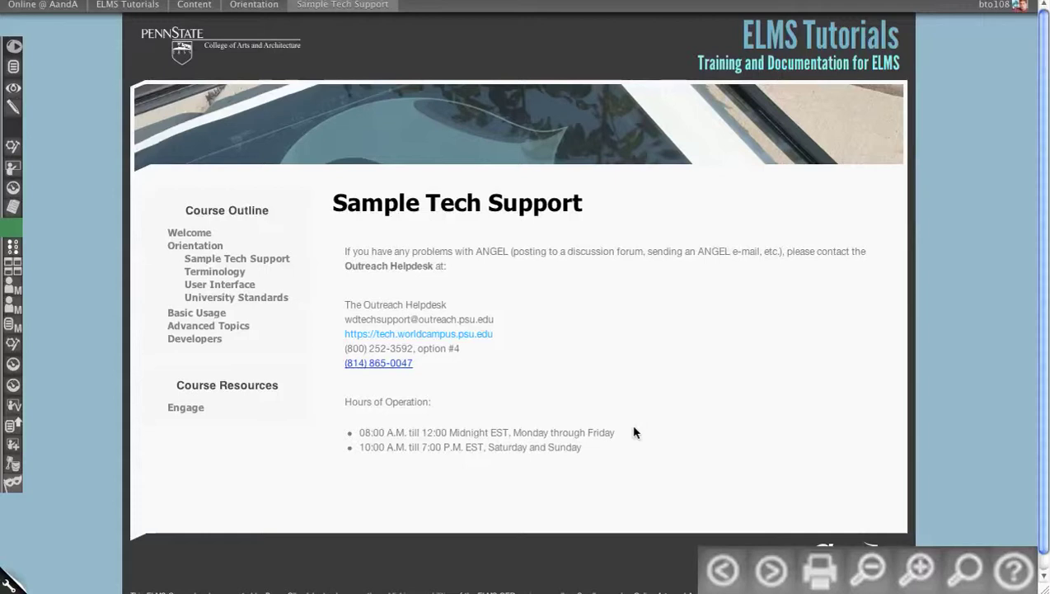
pyautogui.click(13, 106)
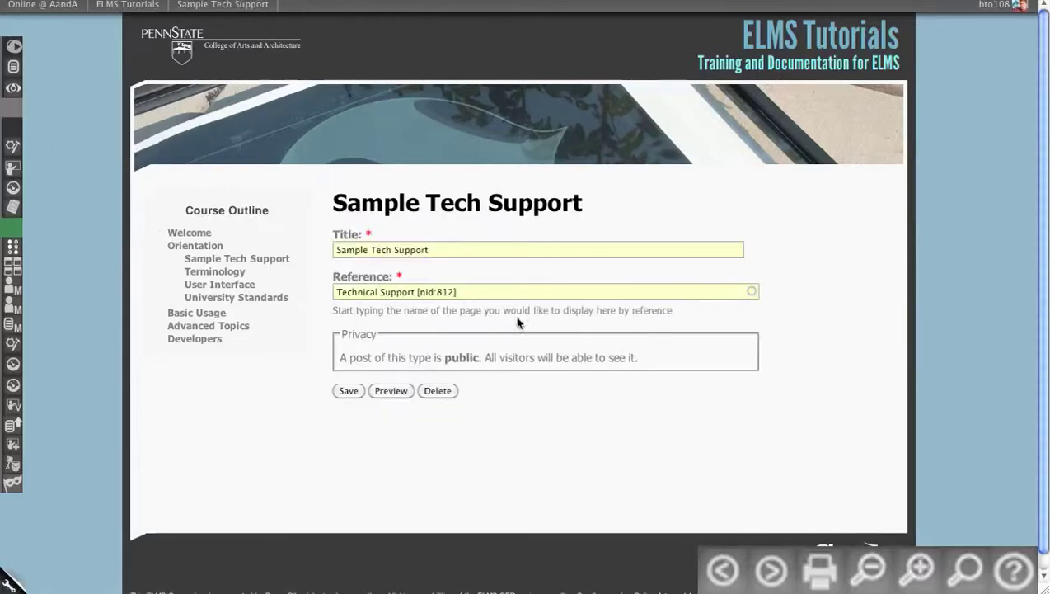
# Replace the Technical Support reference with a short search to bring up ELI Resource Bank suggestions
pyautogui.click(626, 291)
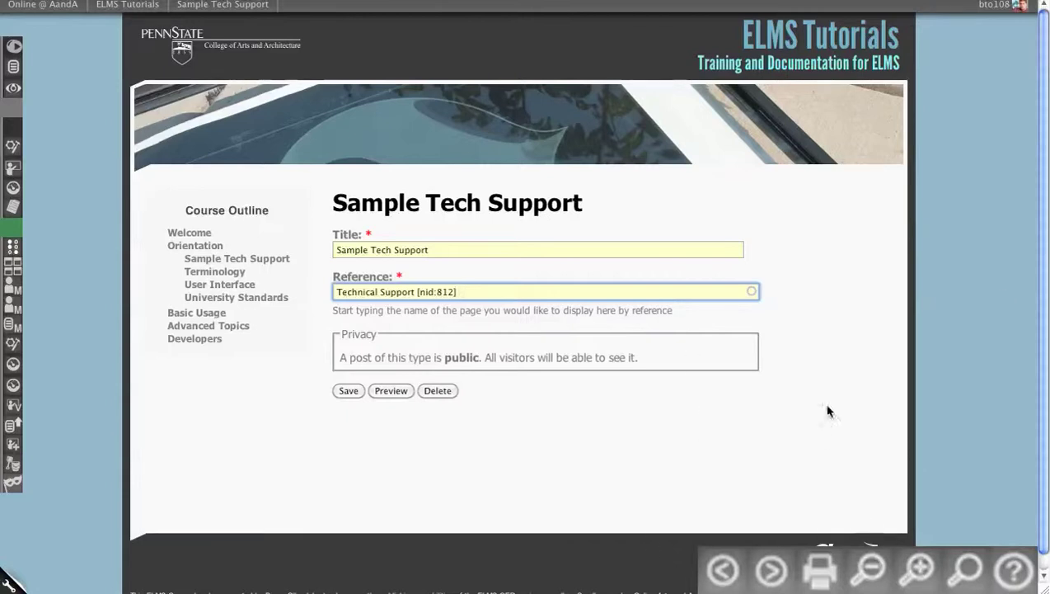
pyautogui.click(548, 423)
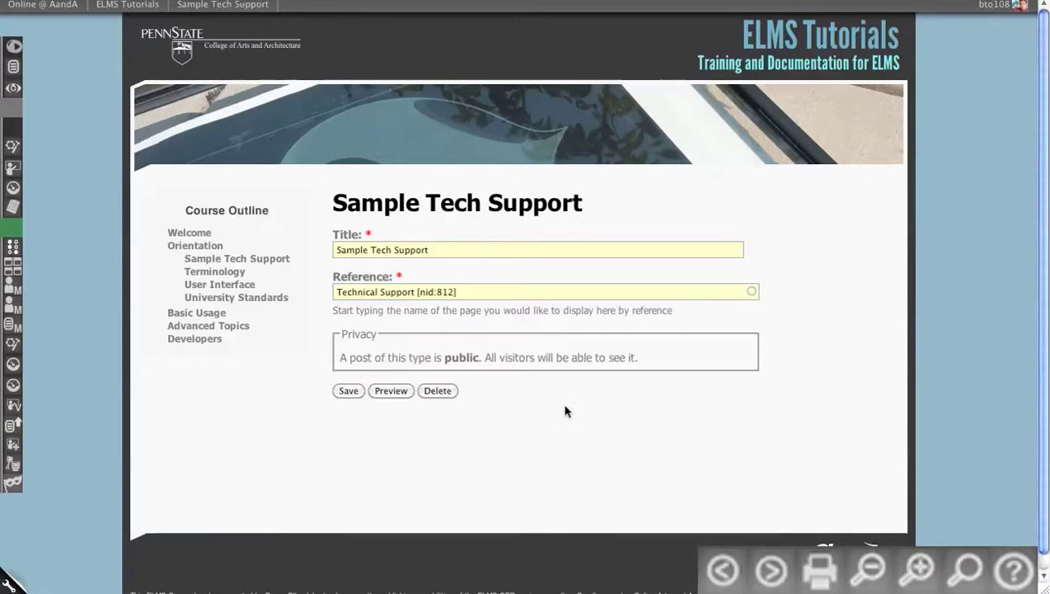
pyautogui.tripleClick(416, 292)
pyautogui.write('el')
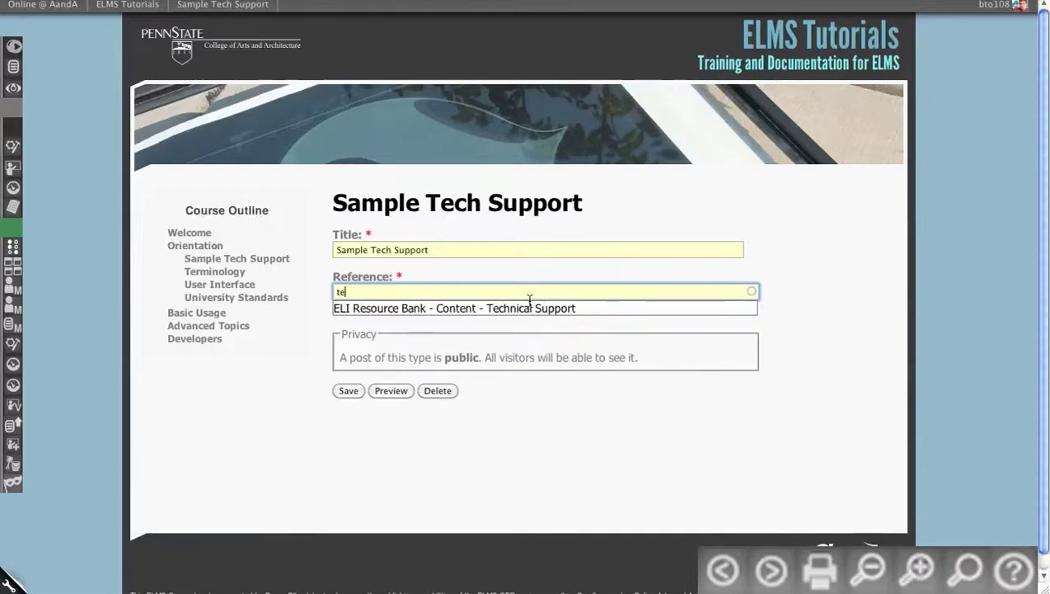
# Search 'or' in the Reference field and pick ELI Resource Bank - Content - Orientation [nid:801]
pyautogui.press('BackSpace')
pyautogui.press('BackSpace')
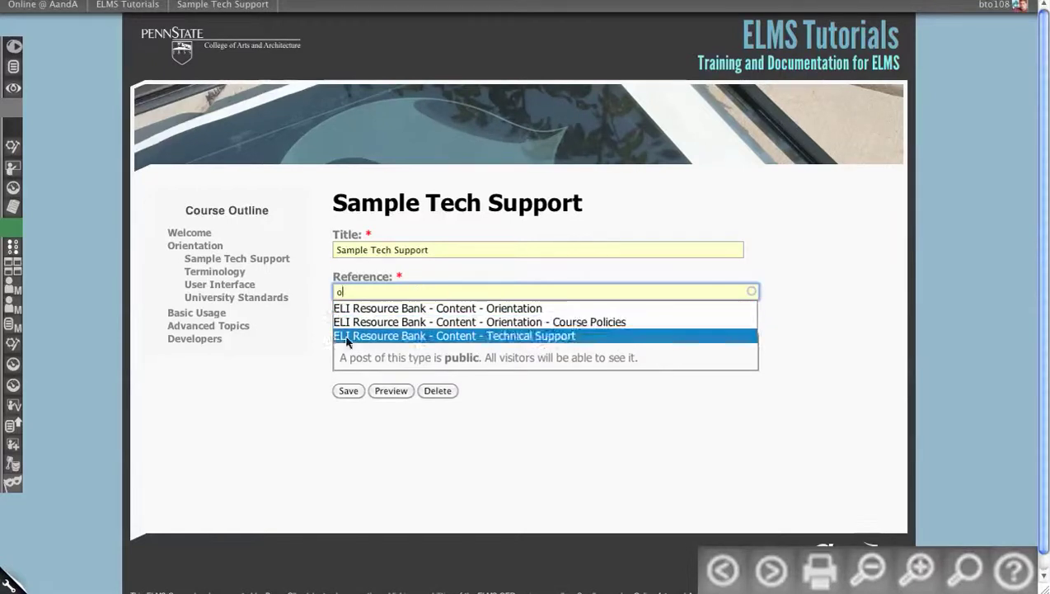
pyautogui.click(810, 235)
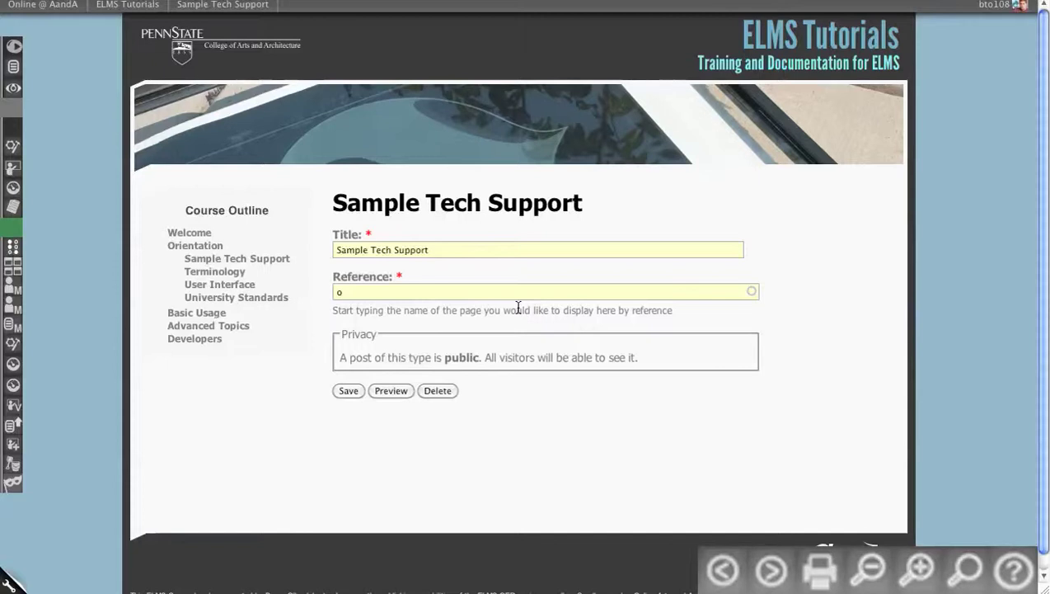
pyautogui.click(493, 291)
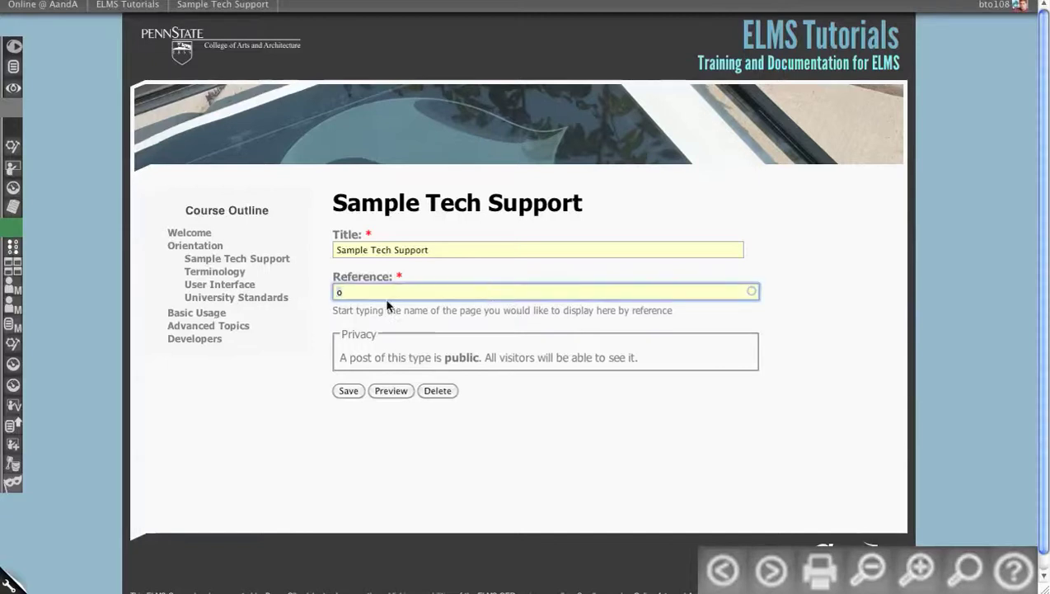
pyautogui.write('or')
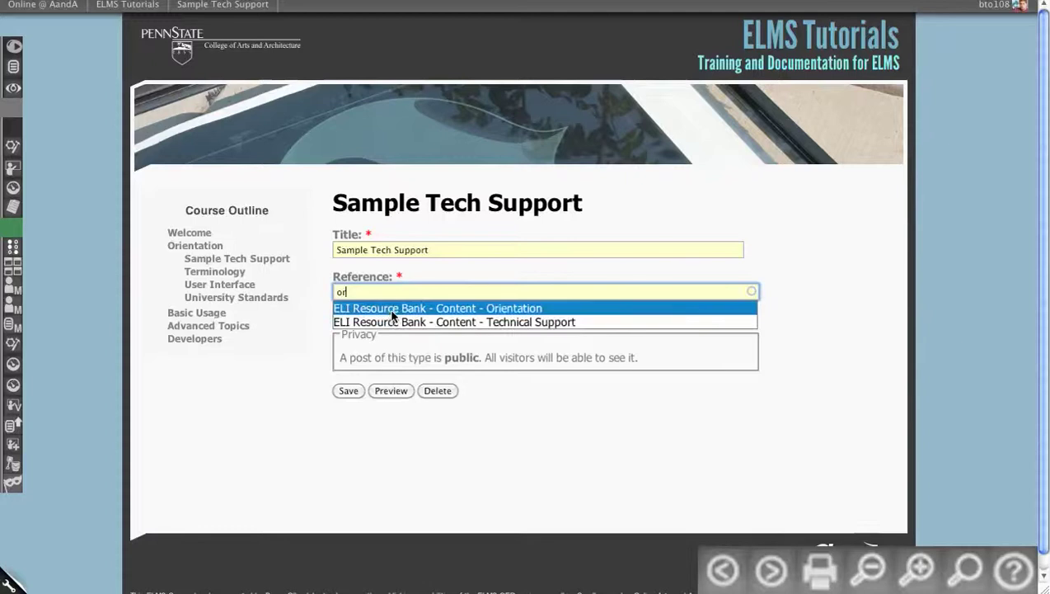
pyautogui.click(391, 310)
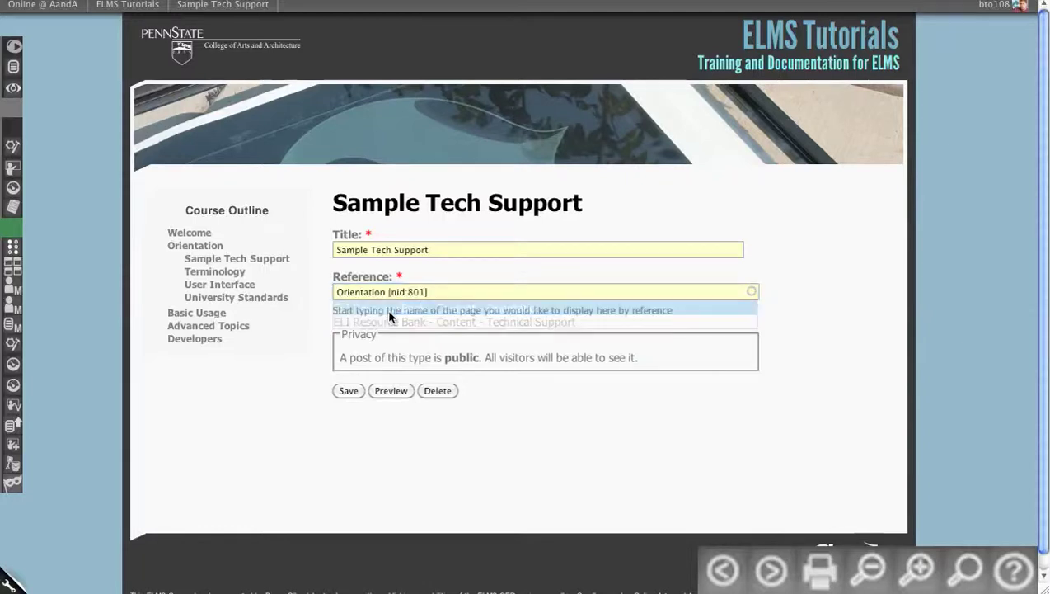
# Save Sample Tech Support with its new Orientation reference
pyautogui.click(348, 390)
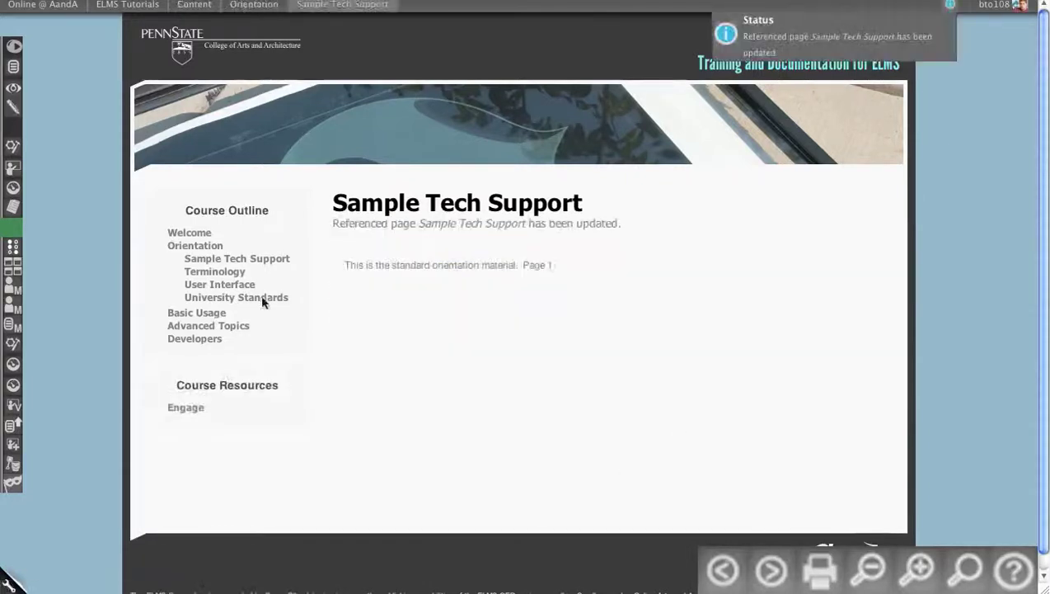